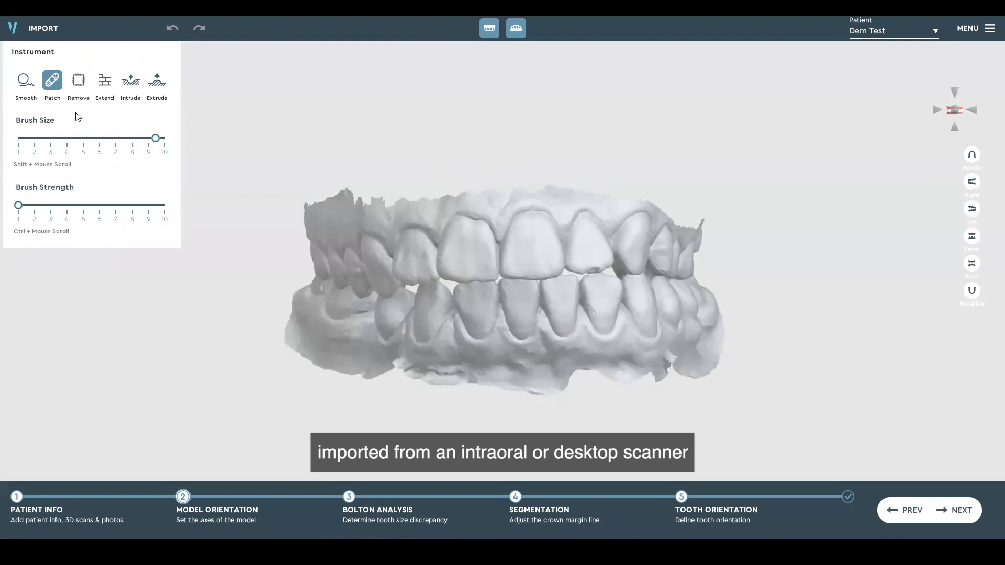
# Look through the Smooth, Patch, Remove, Extend, Intrude and Extrude instruments and their brush size and strength settings
pyautogui.click(25, 96)
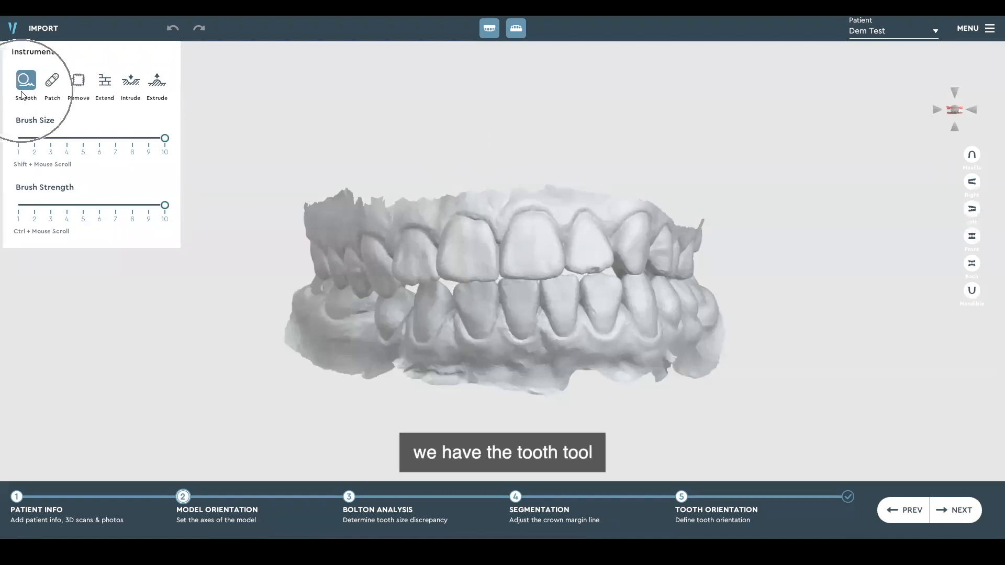
pyautogui.click(52, 89)
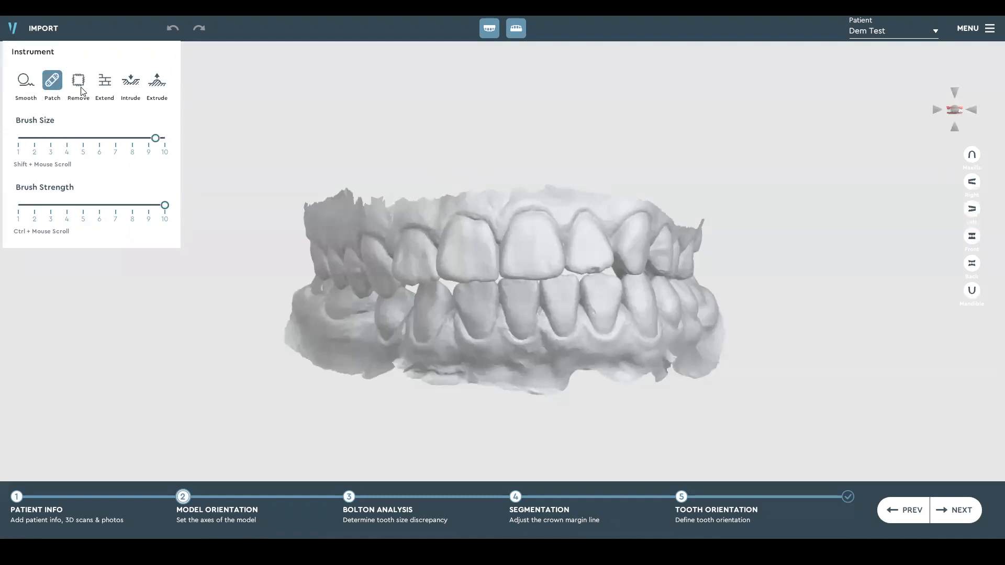
pyautogui.click(81, 89)
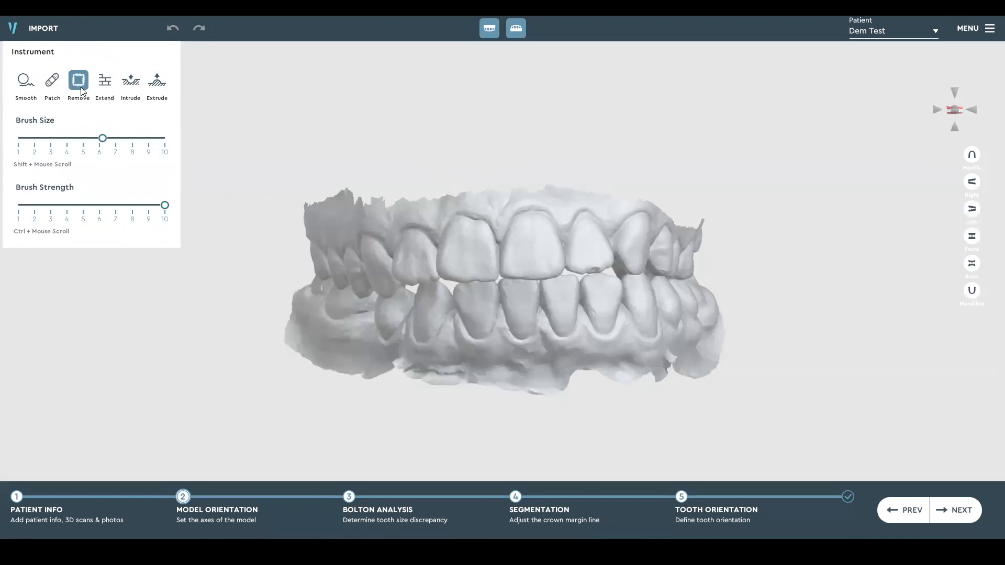
pyautogui.click(107, 91)
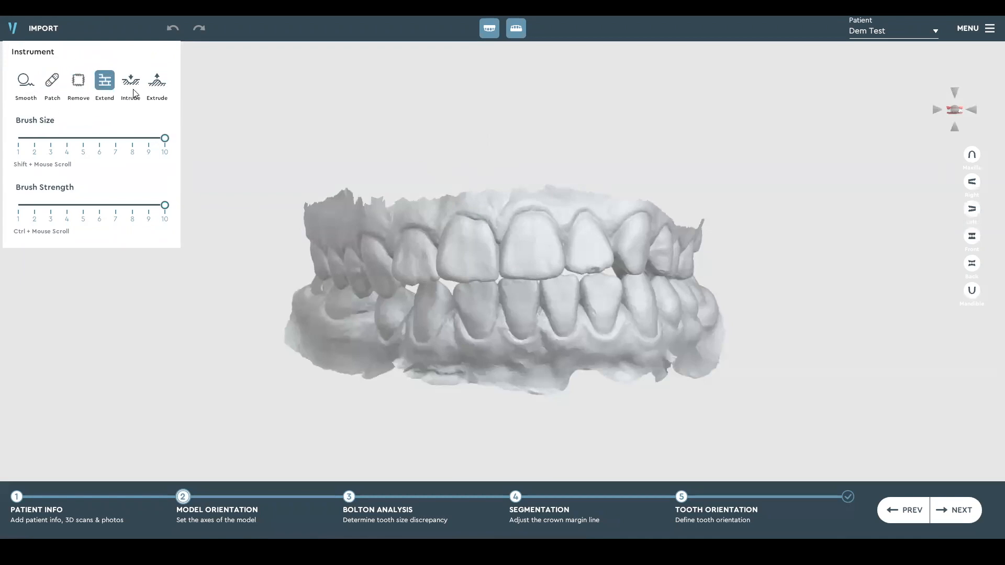
pyautogui.click(134, 93)
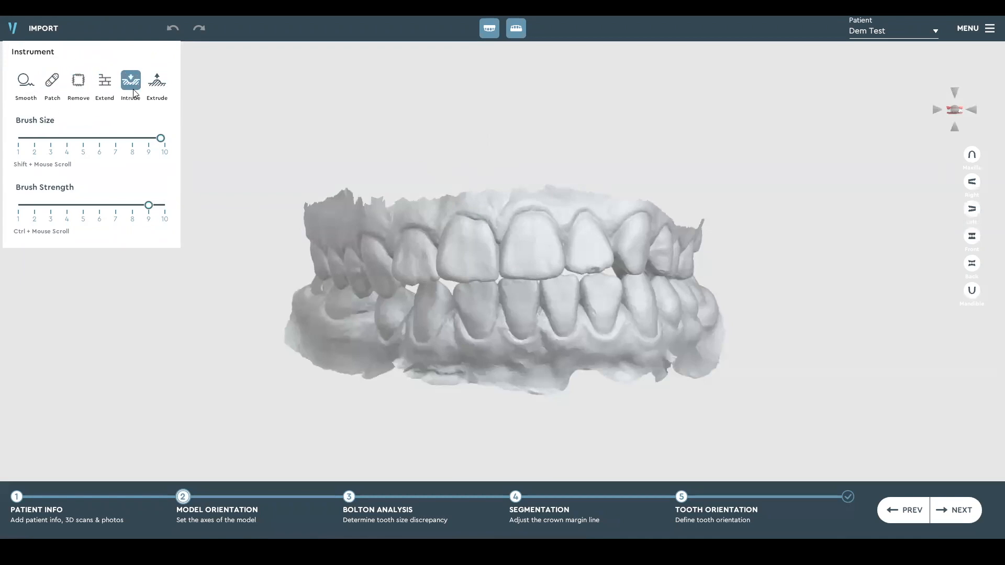
pyautogui.click(166, 92)
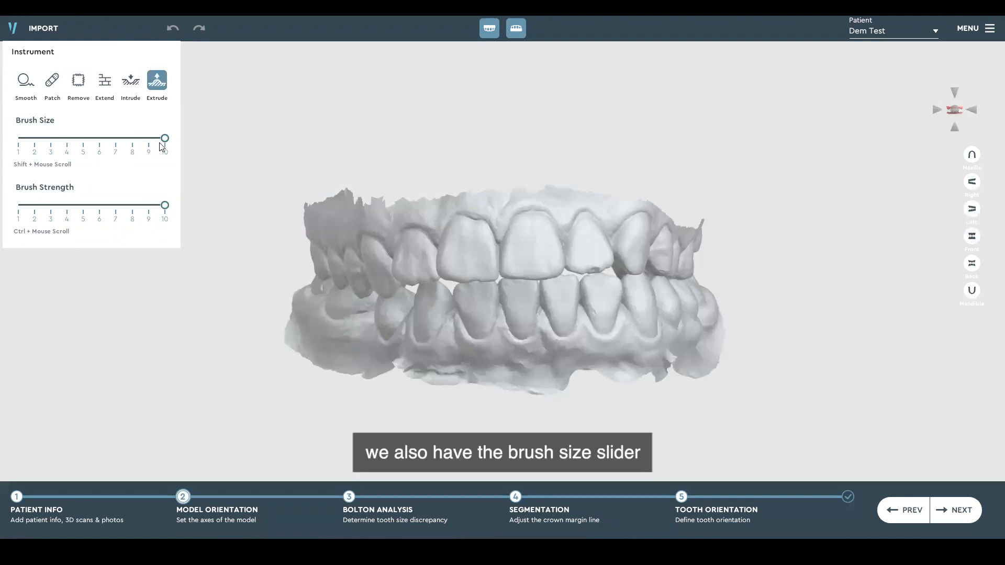
pyautogui.moveTo(164, 138)
pyautogui.mouseDown()
pyautogui.moveTo(57, 135)
pyautogui.moveTo(163, 138)
pyautogui.mouseUp()
pyautogui.moveTo(166, 204)
pyautogui.mouseDown()
pyautogui.moveTo(108, 213)
pyautogui.moveTo(177, 208)
pyautogui.mouseUp()
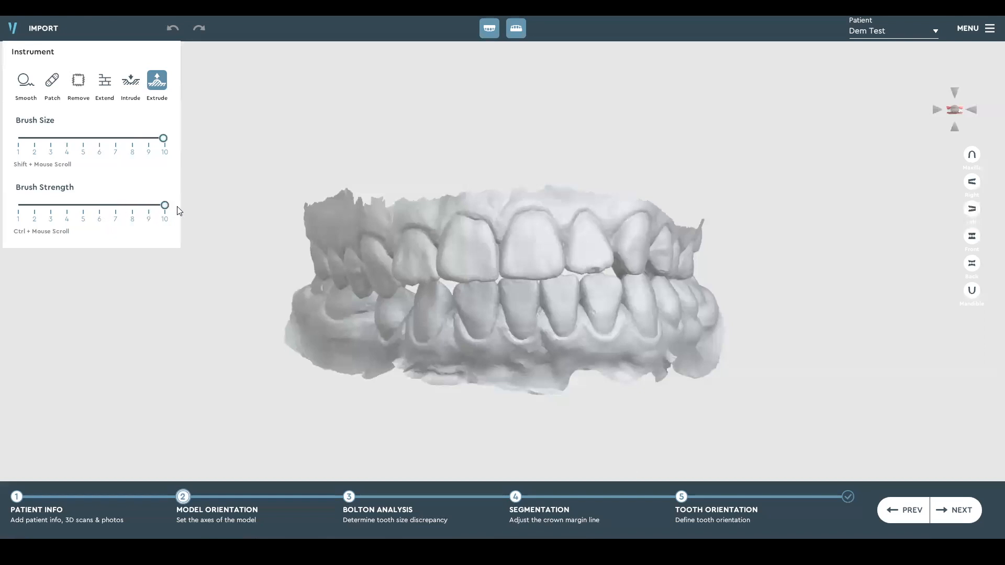
# Choose the Smooth instrument, try several smaller brush sizes and finish with the brush size at 10
pyautogui.click(26, 81)
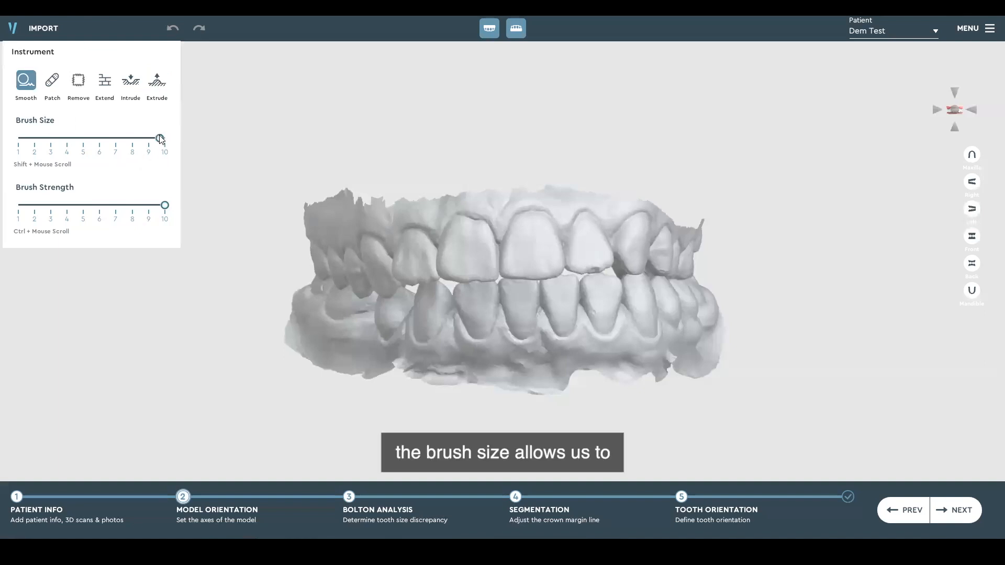
pyautogui.moveTo(166, 139)
pyautogui.mouseDown()
pyautogui.moveTo(110, 140)
pyautogui.moveTo(125, 140)
pyautogui.mouseUp()
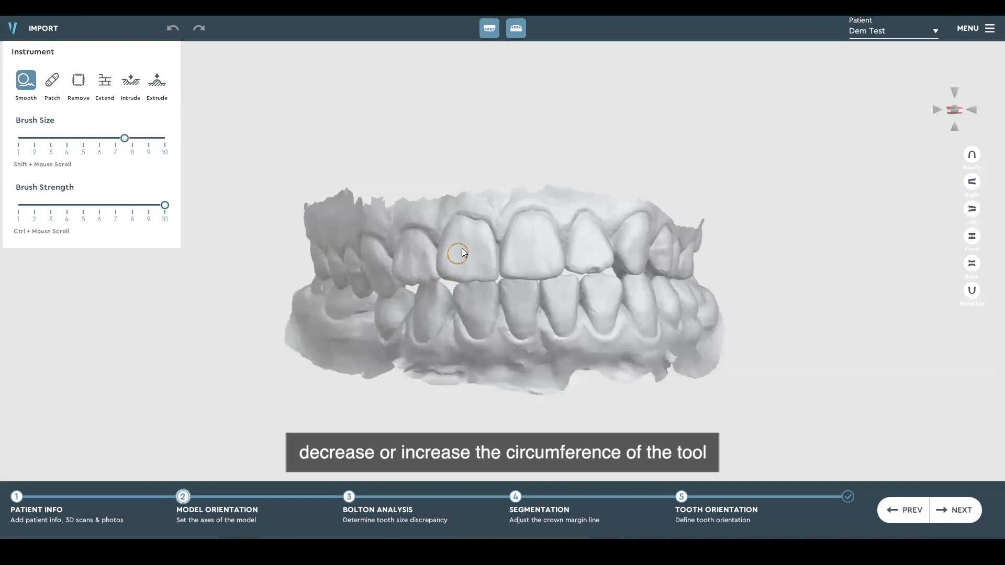
pyautogui.press('ctrl')
pyautogui.moveTo(125, 139); pyautogui.dragTo(153, 141)
pyautogui.press('ctrl')
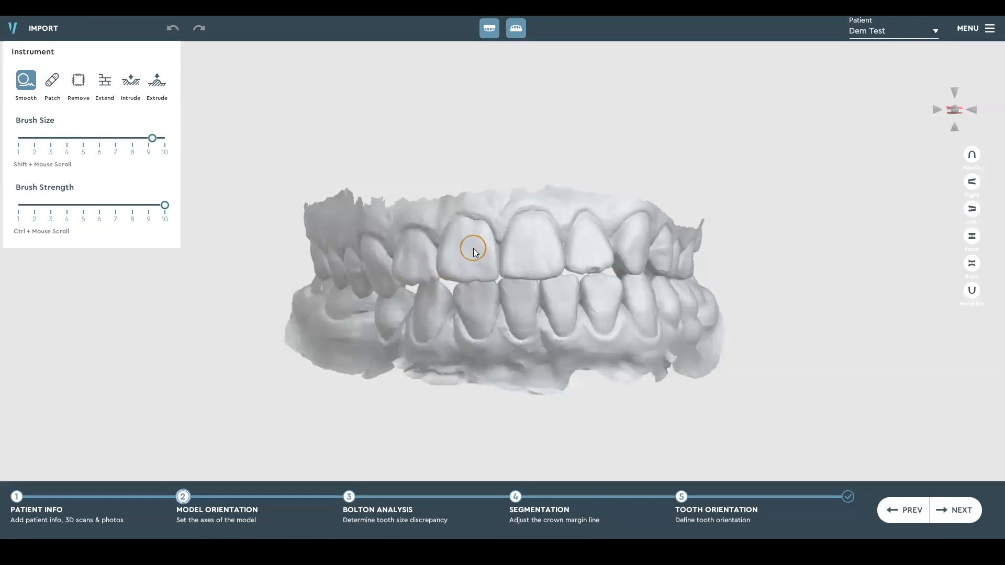
pyautogui.moveTo(153, 139); pyautogui.dragTo(75, 139)
pyautogui.moveTo(75, 138); pyautogui.dragTo(181, 140)
# Smooth rough spots on the teeth and gum mesh along the patient's right side of both arches
pyautogui.moveTo(421, 290); pyautogui.dragTo(544, 293, button='right')
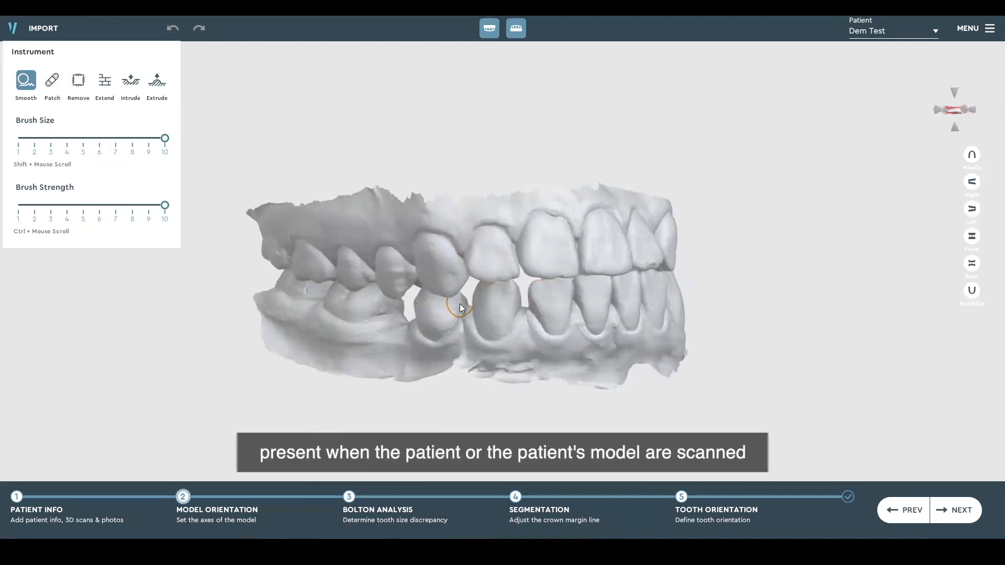
pyautogui.moveTo(460, 305)
pyautogui.mouseDown(button='right')
pyautogui.moveTo(519, 295)
pyautogui.moveTo(628, 303)
pyautogui.moveTo(483, 304)
pyautogui.moveTo(476, 295)
pyautogui.mouseUp(button='right')
pyautogui.moveTo(567, 334)
pyautogui.mouseDown(button='right')
pyautogui.moveTo(542, 338)
pyautogui.moveTo(508, 323)
pyautogui.mouseUp(button='right')
pyautogui.click(542, 340)
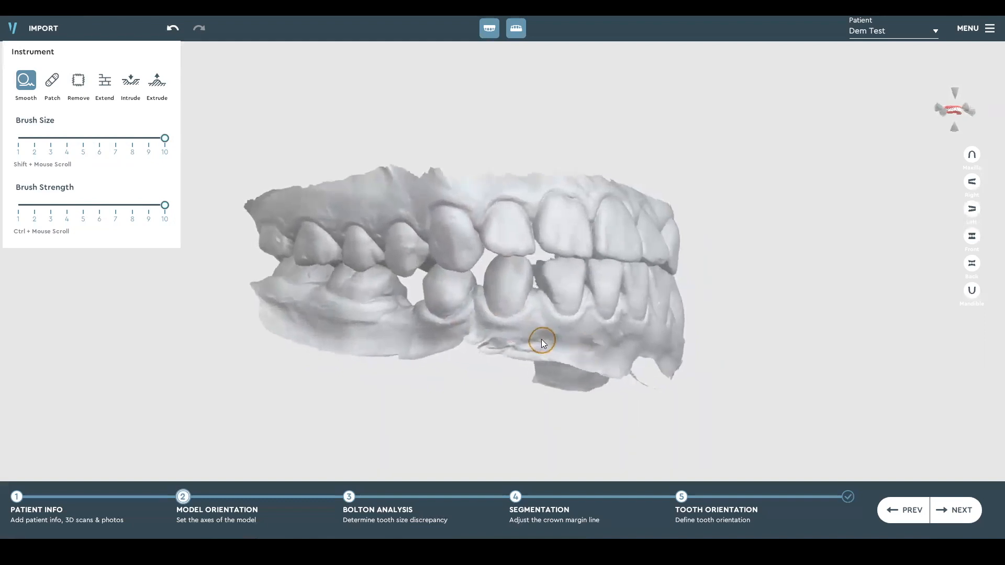
pyautogui.moveTo(519, 326)
pyautogui.mouseDown(button='right')
pyautogui.moveTo(610, 318)
pyautogui.moveTo(420, 297)
pyautogui.moveTo(540, 289)
pyautogui.mouseUp(button='right')
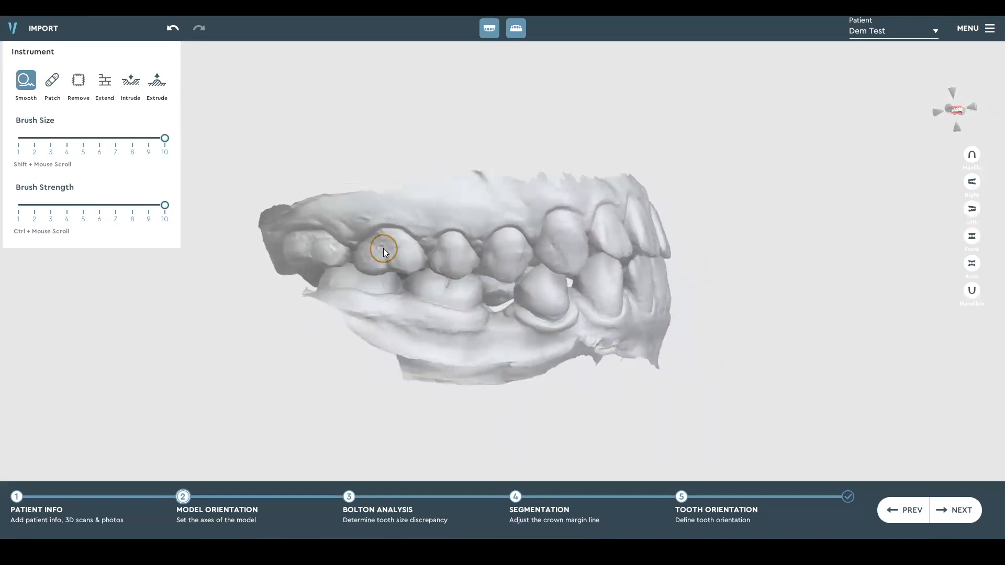
pyautogui.moveTo(616, 258)
pyautogui.mouseDown(button='right')
pyautogui.moveTo(427, 266)
pyautogui.moveTo(547, 240)
pyautogui.mouseUp(button='right')
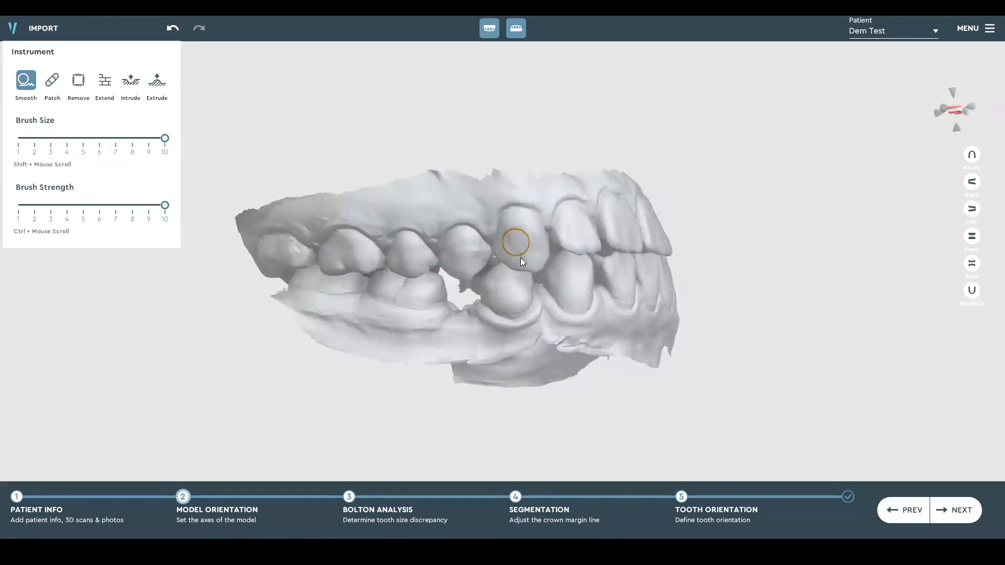
pyautogui.moveTo(511, 260)
pyautogui.mouseDown(button='right')
pyautogui.moveTo(337, 232)
pyautogui.moveTo(478, 311)
pyautogui.moveTo(468, 303)
pyautogui.mouseUp(button='right')
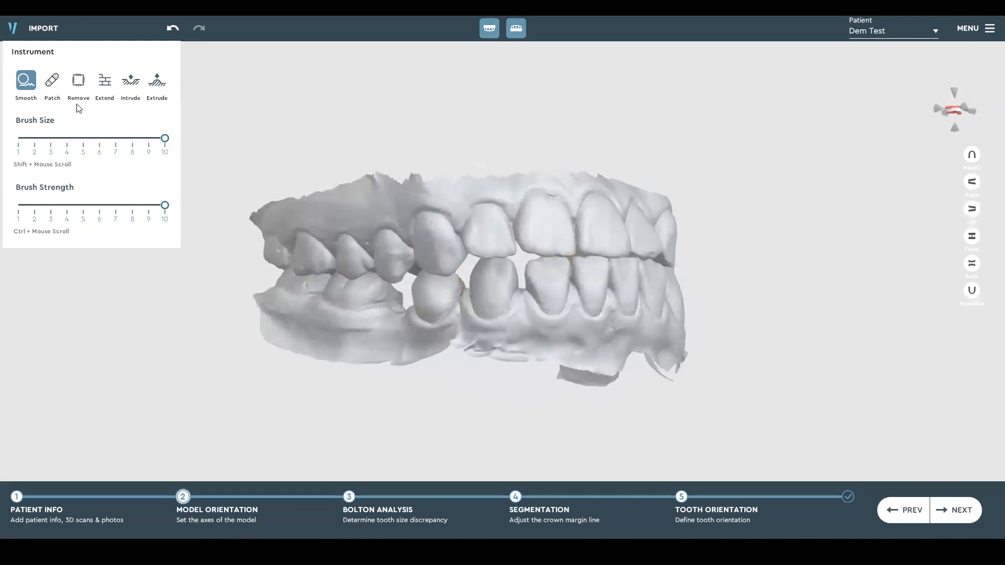
# Use the Patch instrument to check the upper and lower arches for holes in the mesh
pyautogui.click(51, 84)
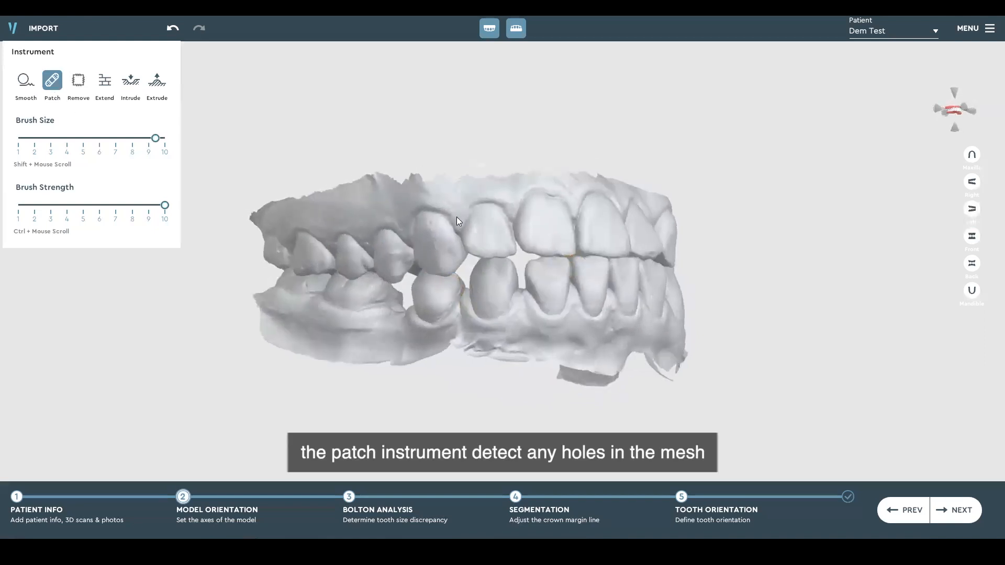
pyautogui.moveTo(457, 216); pyautogui.dragTo(335, 242, button='right')
pyautogui.moveTo(506, 273); pyautogui.dragTo(418, 250, button='right')
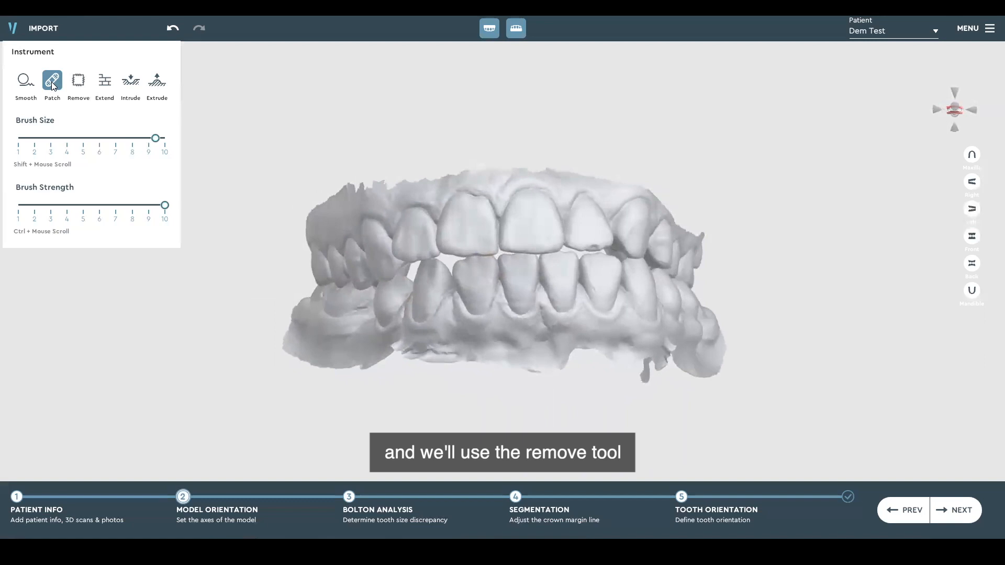
# Cut a hole in the gum below the lower front teeth with Remove and close it with Patch
pyautogui.click(78, 89)
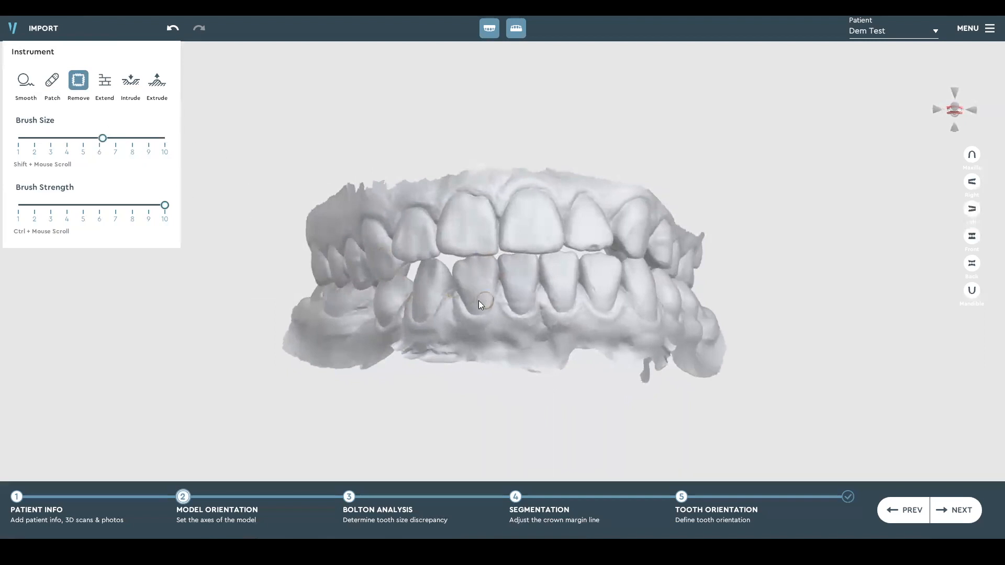
pyautogui.moveTo(479, 301); pyautogui.dragTo(465, 316, button='right')
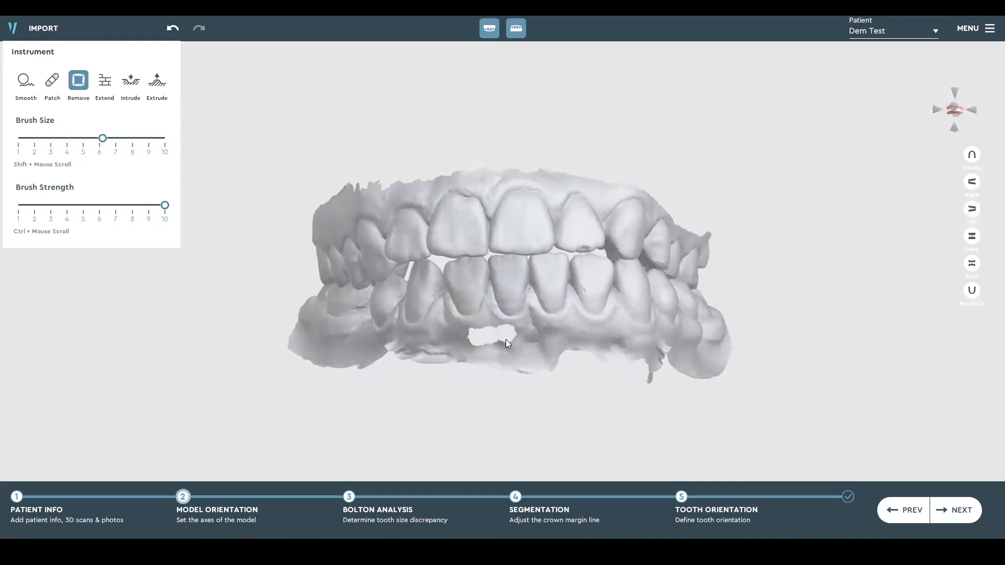
pyautogui.moveTo(587, 320)
pyautogui.mouseDown(button='right')
pyautogui.moveTo(408, 298)
pyautogui.moveTo(367, 265)
pyautogui.moveTo(501, 259)
pyautogui.moveTo(682, 312)
pyautogui.moveTo(709, 299)
pyautogui.moveTo(679, 314)
pyautogui.moveTo(591, 303)
pyautogui.moveTo(579, 313)
pyautogui.mouseUp(button='right')
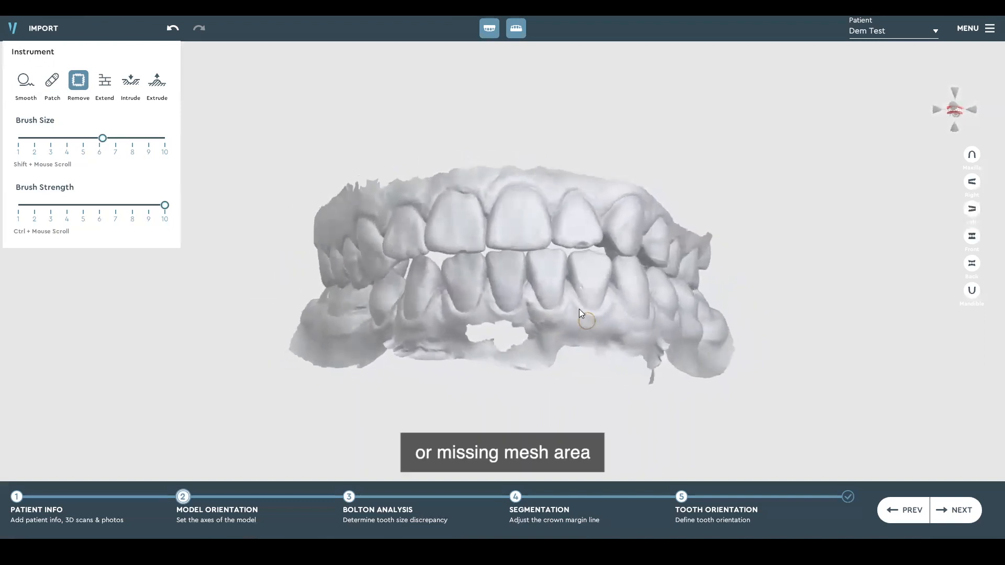
pyautogui.click(51, 89)
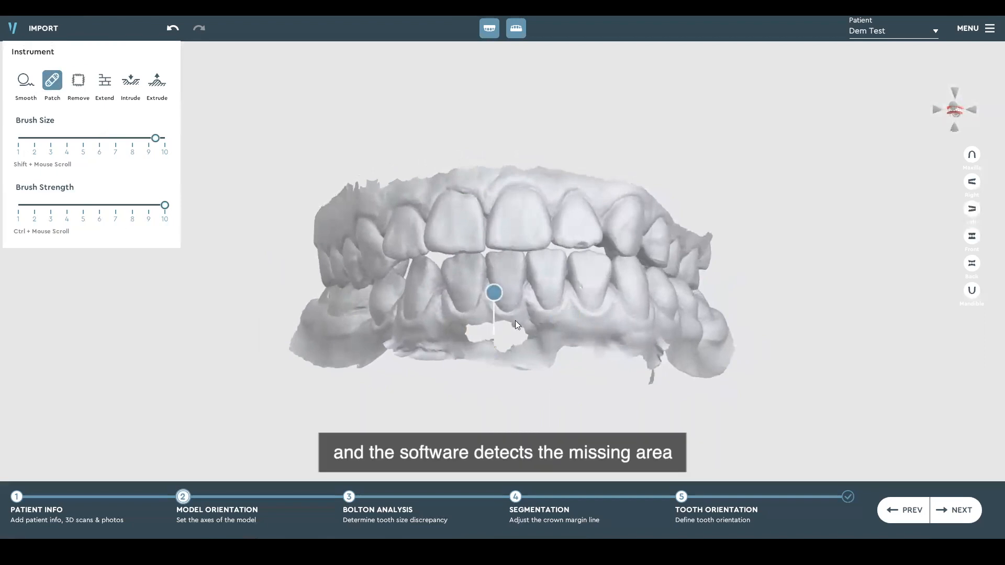
pyautogui.click(494, 294)
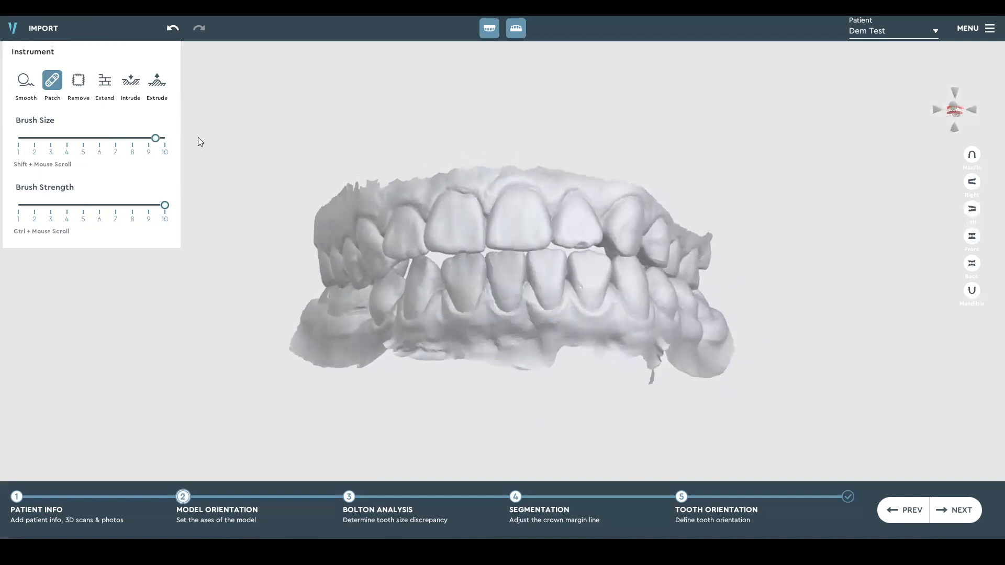
# Extend the upper gum edge on the patient's left side above the canine, premolars and molars with the Extend instrument
pyautogui.click(79, 84)
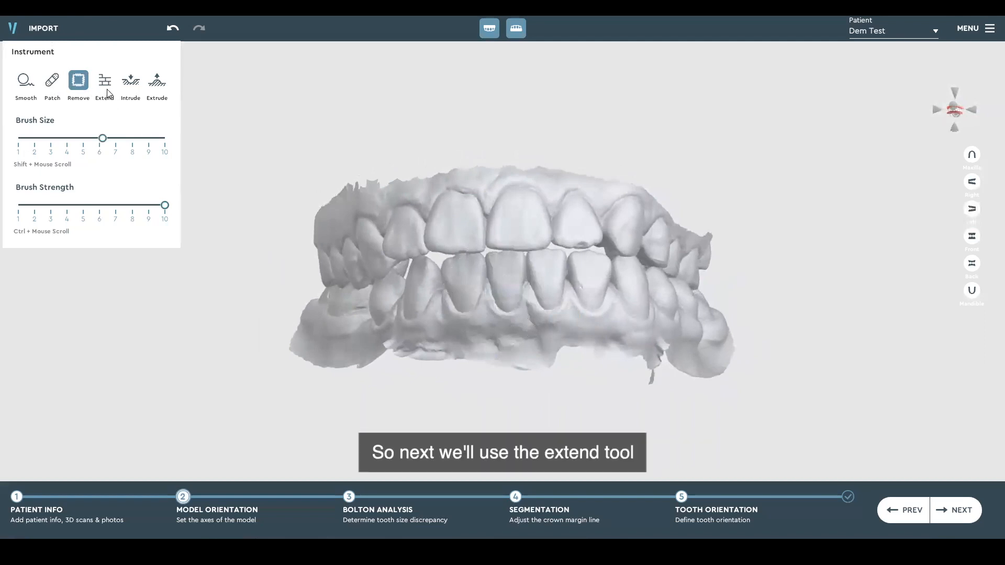
pyautogui.click(102, 88)
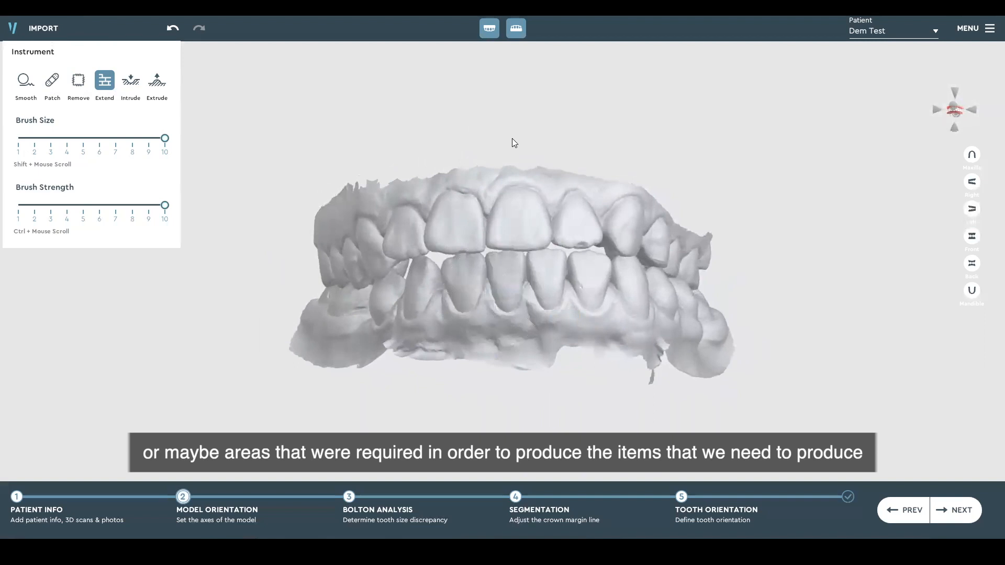
pyautogui.moveTo(422, 194)
pyautogui.mouseDown(button='right')
pyautogui.moveTo(566, 235)
pyautogui.moveTo(530, 231)
pyautogui.moveTo(539, 231)
pyautogui.mouseUp(button='right')
pyautogui.moveTo(449, 208); pyautogui.dragTo(521, 273, button='right')
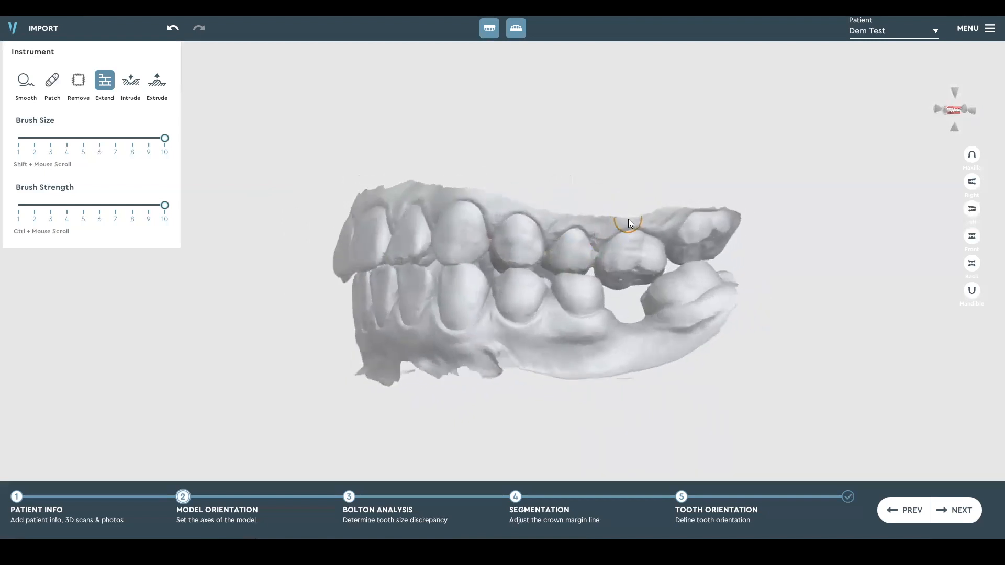
pyautogui.scroll(3, 619, 237)
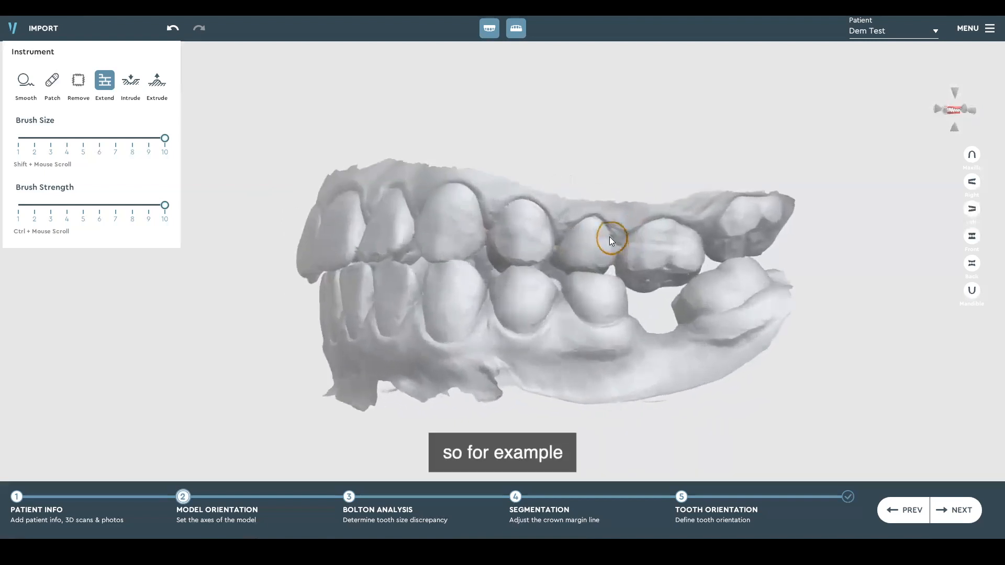
pyautogui.scroll(2, 607, 222)
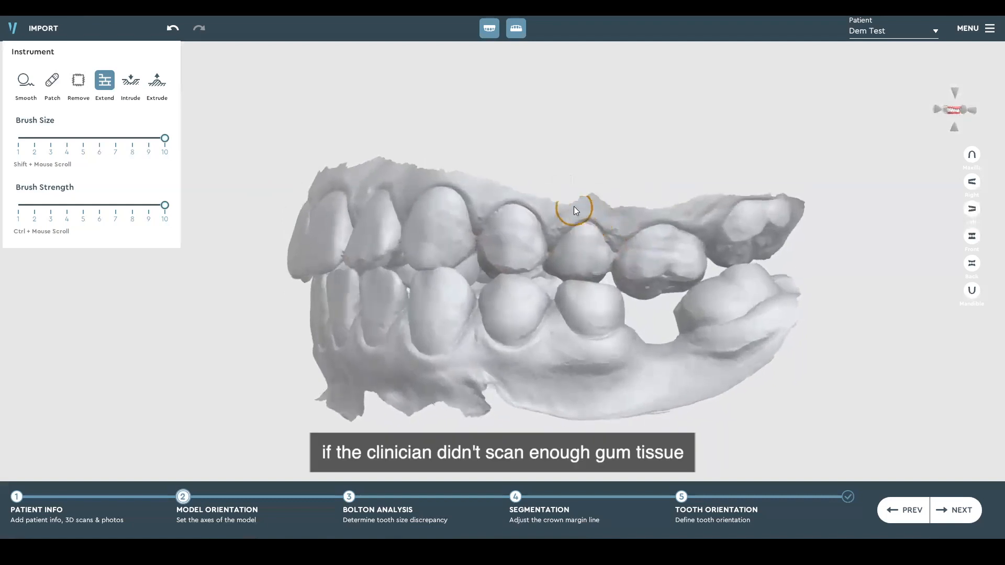
pyautogui.moveTo(574, 209); pyautogui.dragTo(557, 208)
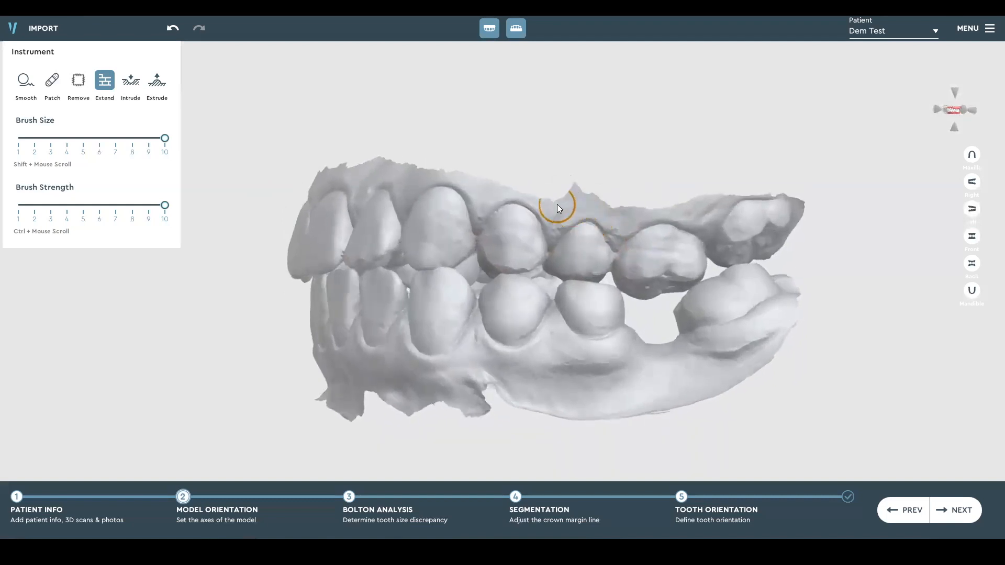
pyautogui.click(529, 196)
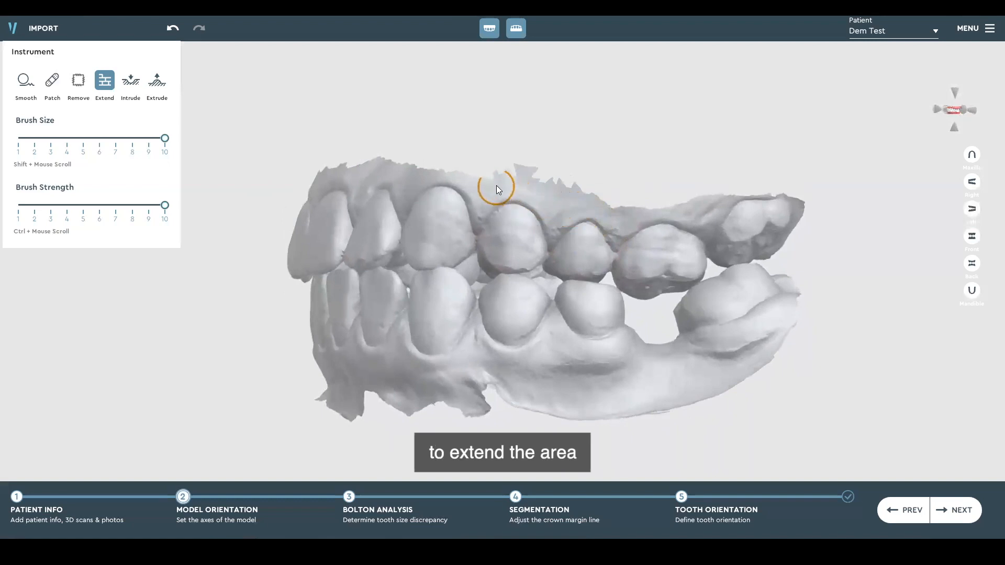
pyautogui.moveTo(497, 186); pyautogui.dragTo(481, 182)
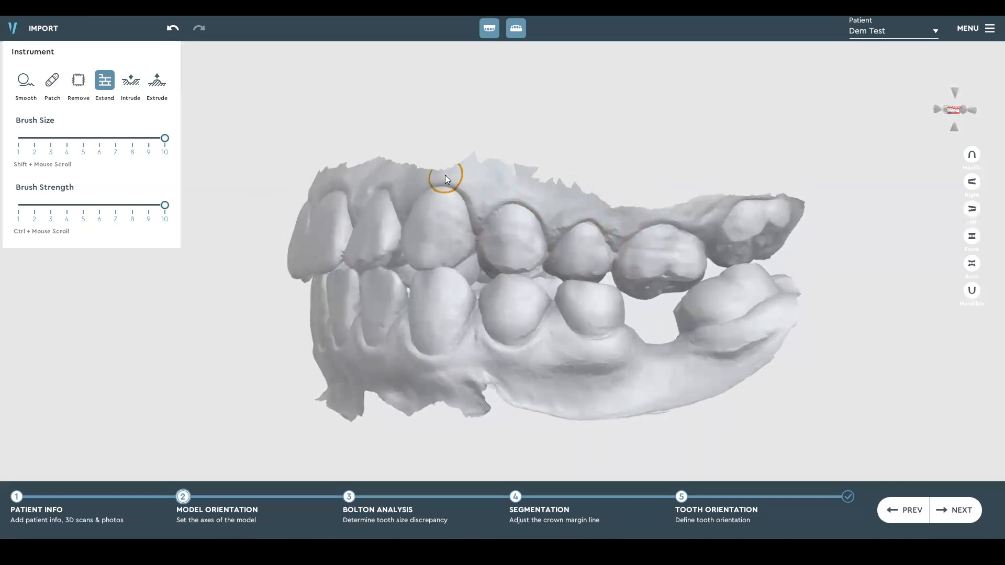
pyautogui.moveTo(412, 188)
pyautogui.mouseDown(button='right')
pyautogui.moveTo(665, 207)
pyautogui.moveTo(521, 206)
pyautogui.moveTo(602, 220)
pyautogui.mouseUp(button='right')
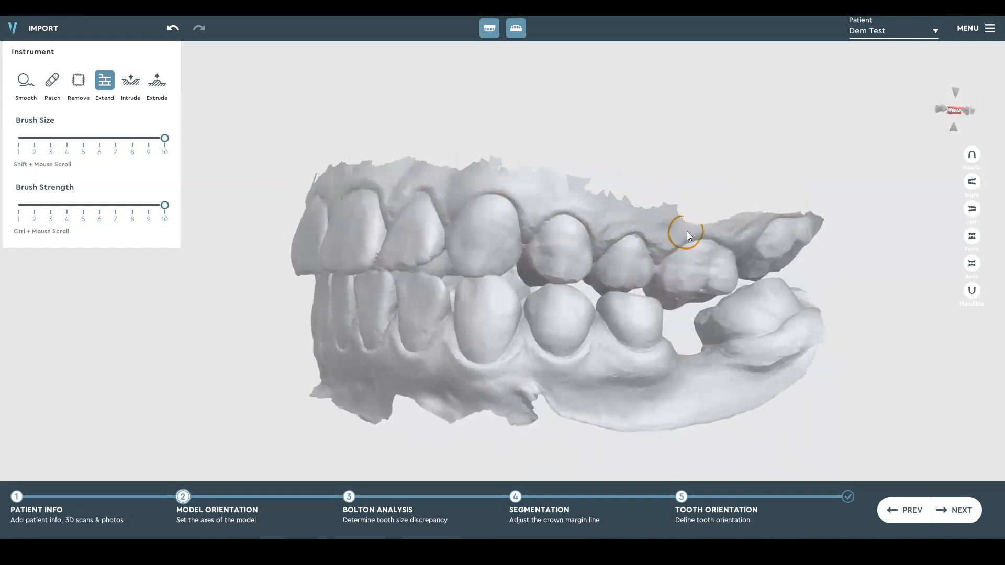
pyautogui.moveTo(570, 242)
pyautogui.mouseDown(button='right')
pyautogui.moveTo(561, 241)
pyautogui.moveTo(718, 267)
pyautogui.moveTo(644, 280)
pyautogui.moveTo(807, 355)
pyautogui.moveTo(639, 284)
pyautogui.moveTo(748, 280)
pyautogui.moveTo(546, 289)
pyautogui.moveTo(561, 253)
pyautogui.moveTo(590, 226)
pyautogui.moveTo(603, 244)
pyautogui.moveTo(574, 241)
pyautogui.mouseUp(button='right')
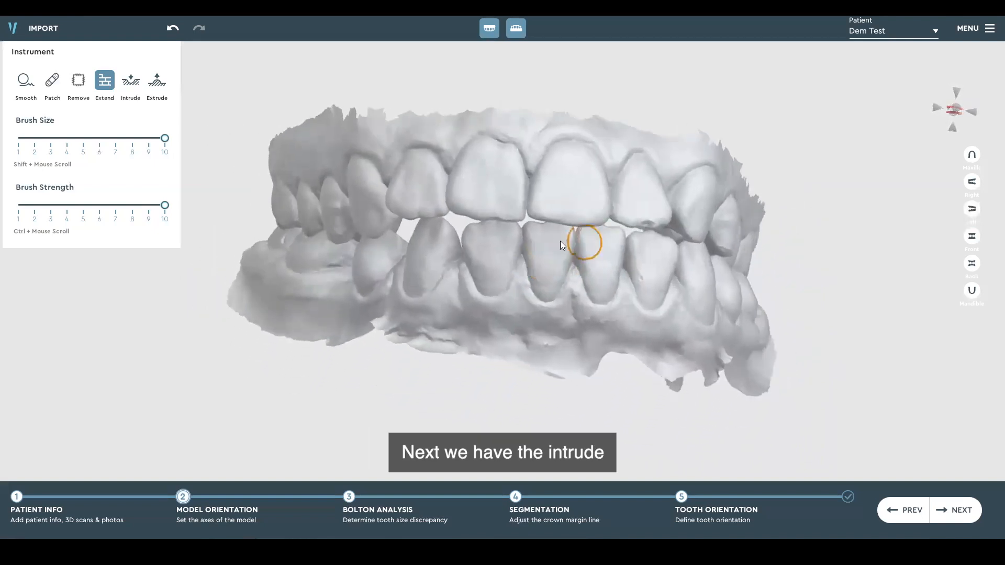
# Show the arches from the front and choose the Intrude instrument with brush size and strength both about 9
pyautogui.click(973, 236)
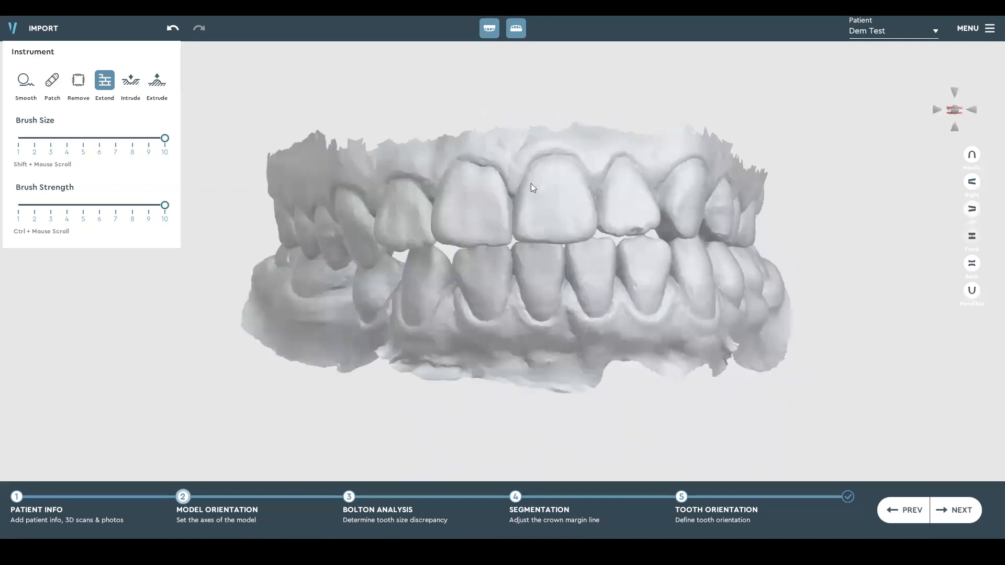
pyautogui.click(131, 84)
pyautogui.moveTo(163, 141)
pyautogui.mouseDown()
pyautogui.moveTo(102, 141)
pyautogui.moveTo(151, 139)
pyautogui.mouseUp()
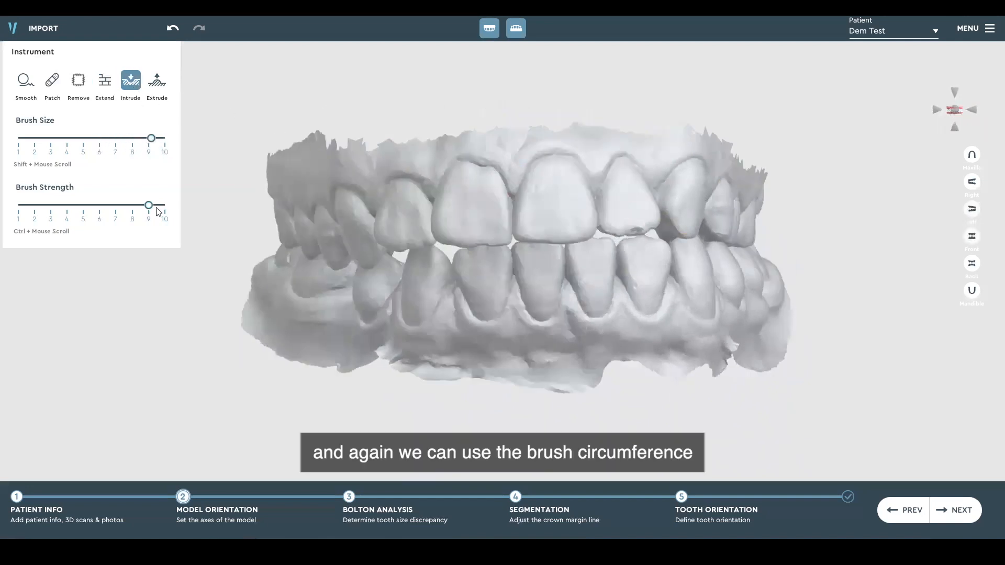
pyautogui.moveTo(149, 208)
pyautogui.mouseDown()
pyautogui.moveTo(99, 208)
pyautogui.moveTo(152, 208)
pyautogui.mouseUp()
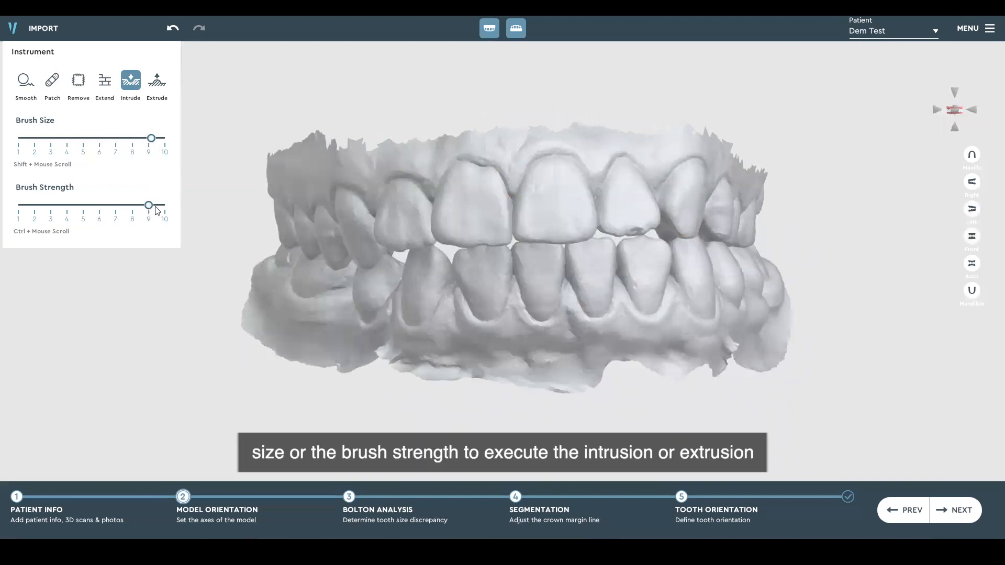
# Intrude a dent into the patient's upper right central incisor and extrude a bump on the upper left one with size and strength 10
pyautogui.click(477, 217)
pyautogui.click(165, 93)
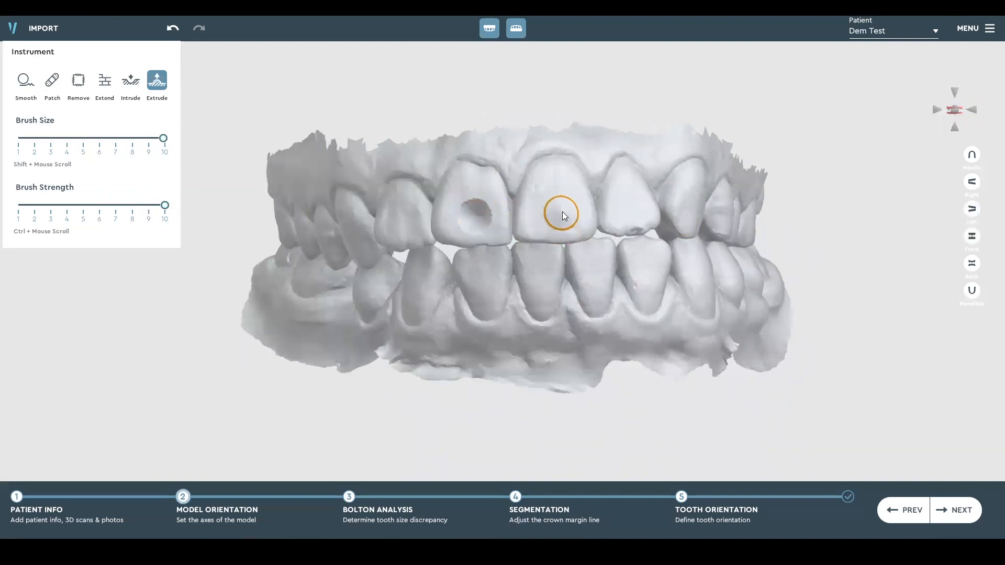
pyautogui.moveTo(523, 237)
pyautogui.mouseDown(button='right')
pyautogui.moveTo(759, 236)
pyautogui.moveTo(541, 229)
pyautogui.mouseUp(button='right')
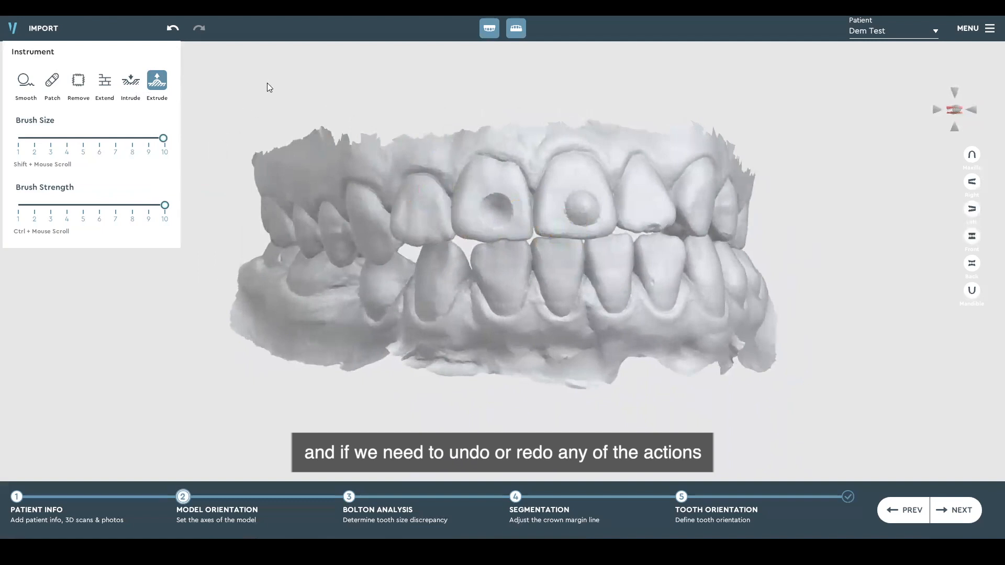
# Undo the extrusion and the intrusion on the two upper central incisors
pyautogui.click(176, 30)
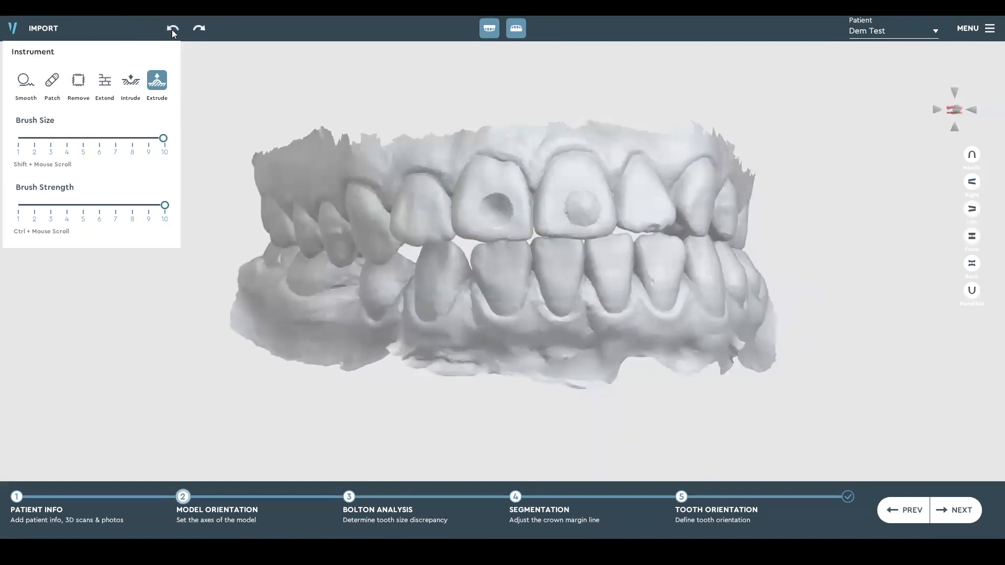
pyautogui.click(173, 29)
pyautogui.click(173, 29)
pyautogui.click(173, 29)
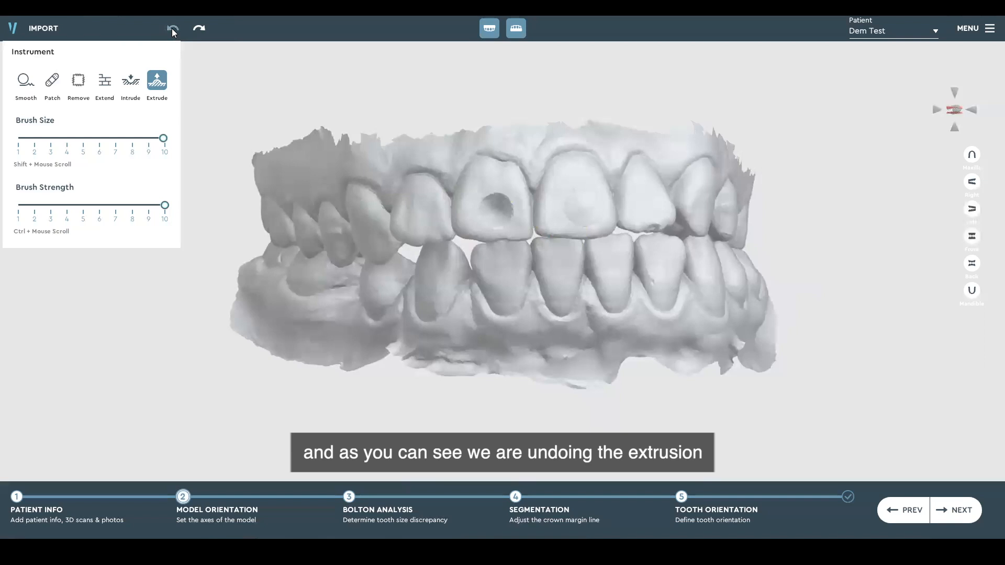
pyautogui.click(173, 29)
pyautogui.click(173, 29)
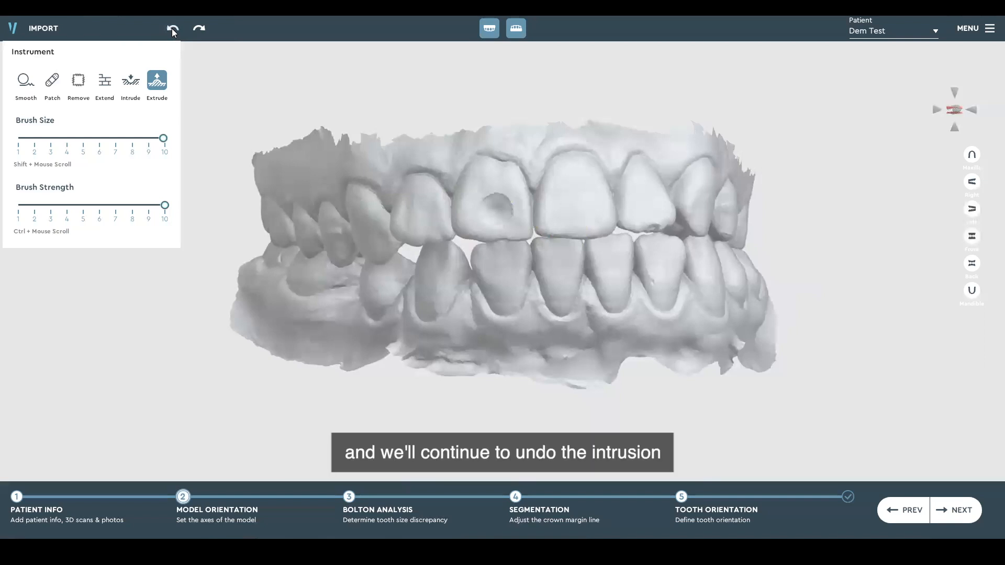
pyautogui.click(173, 30)
pyautogui.click(173, 30)
pyautogui.click(172, 30)
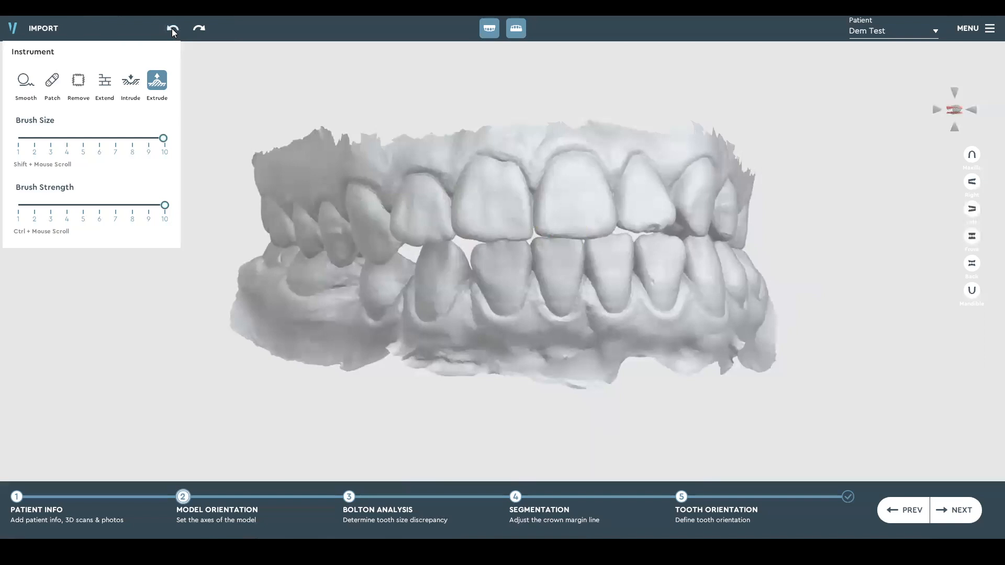
pyautogui.moveTo(503, 218); pyautogui.dragTo(445, 210, button='right')
pyautogui.moveTo(542, 277); pyautogui.dragTo(520, 292, button='right')
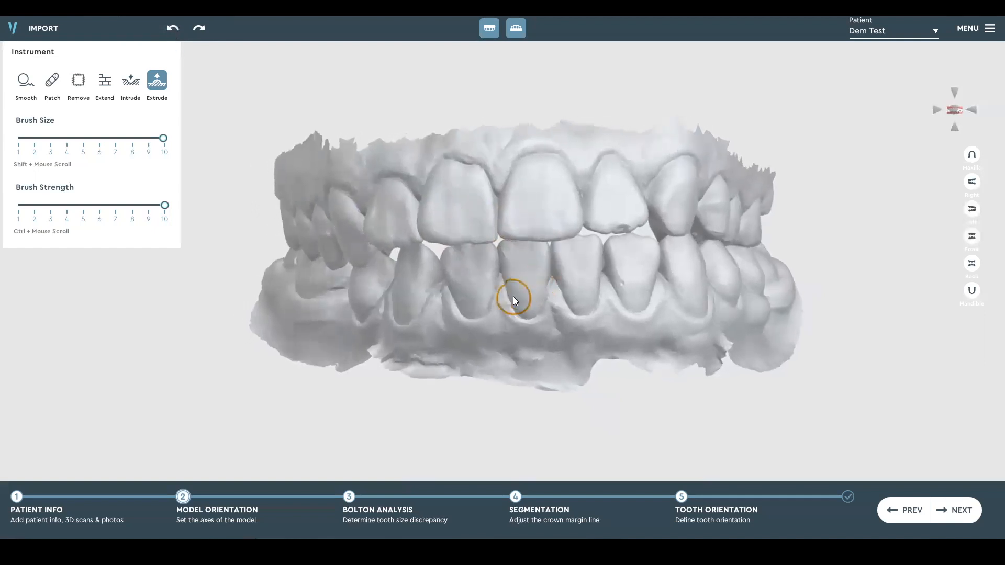
pyautogui.moveTo(601, 311); pyautogui.dragTo(623, 312, button='right')
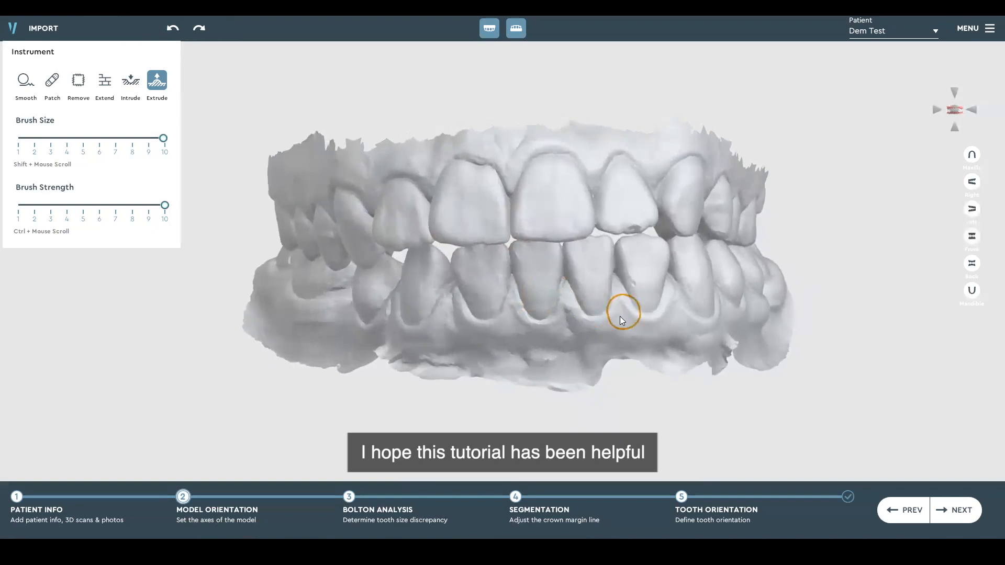